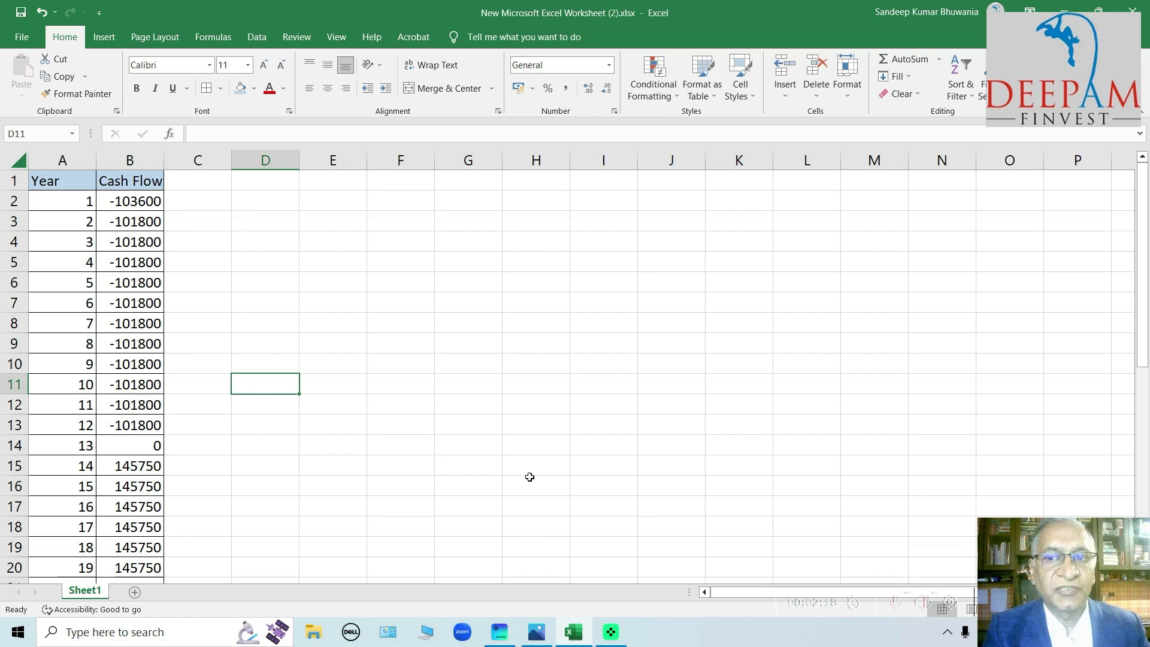
# Start an IRR formula in cell B41, directly below the last cash flow value
pyautogui.moveTo(1144, 267); pyautogui.dragTo(1133, 472)
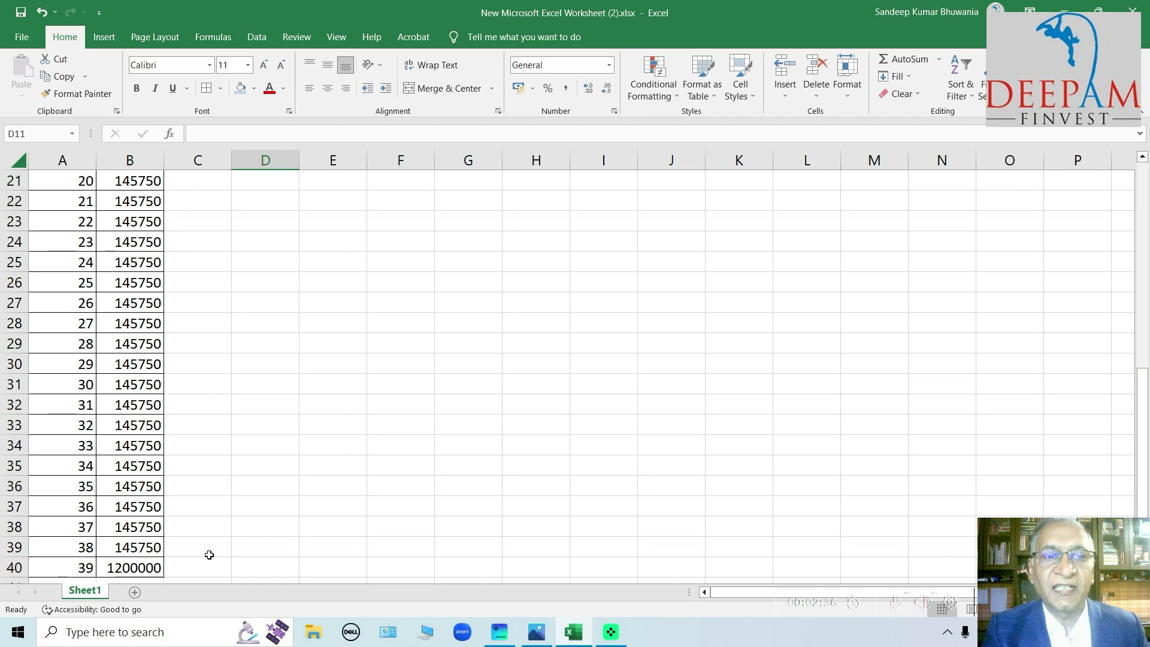
pyautogui.click(192, 568)
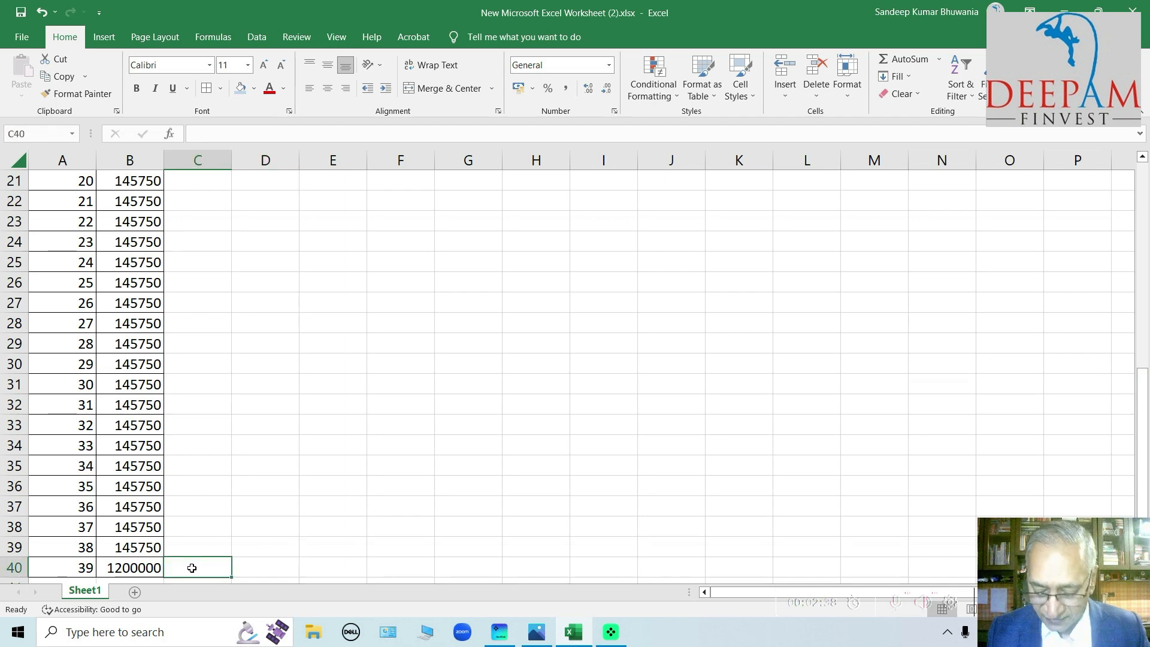
pyautogui.press('Down')
pyautogui.press('Left')
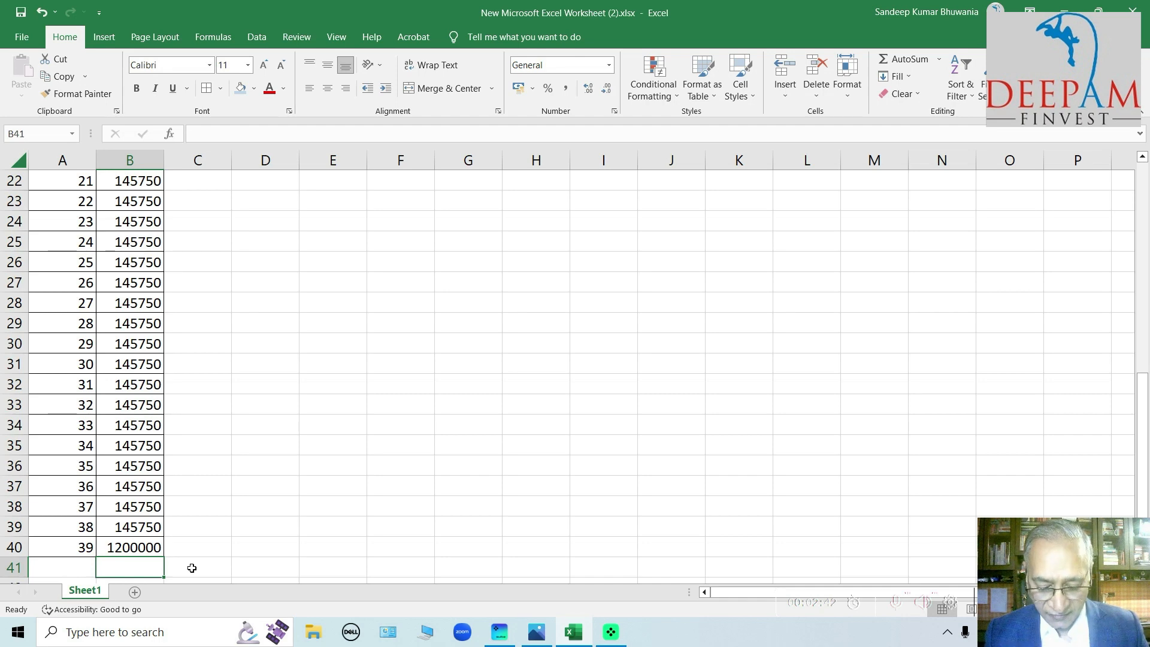
pyautogui.write('=')
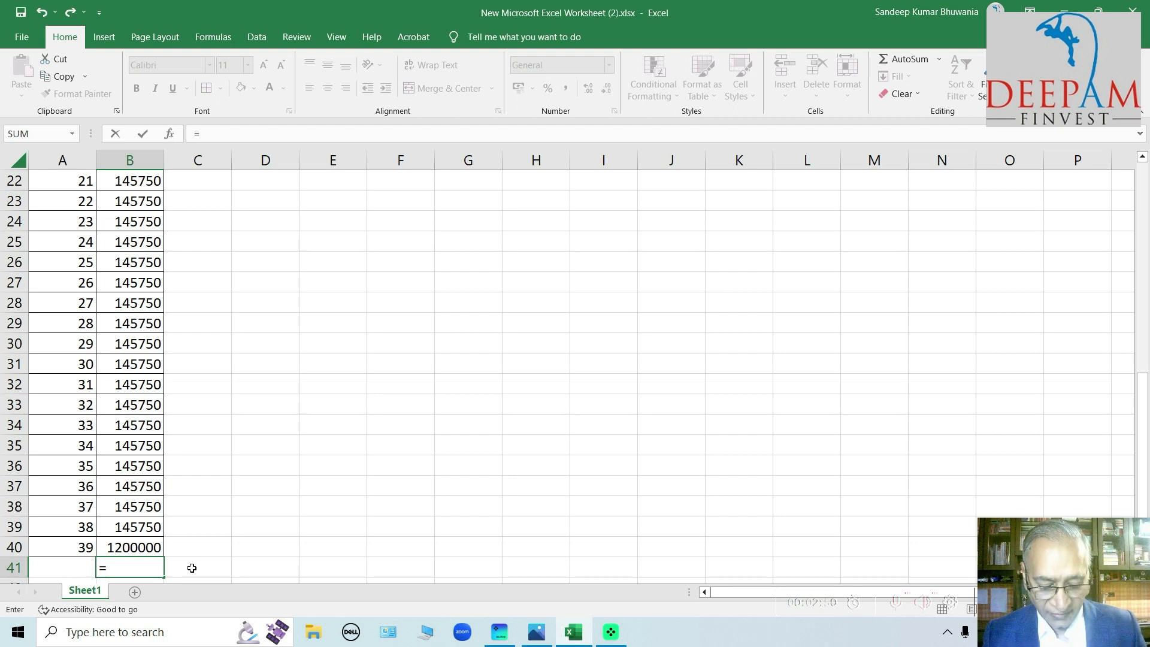
pyautogui.write('(')
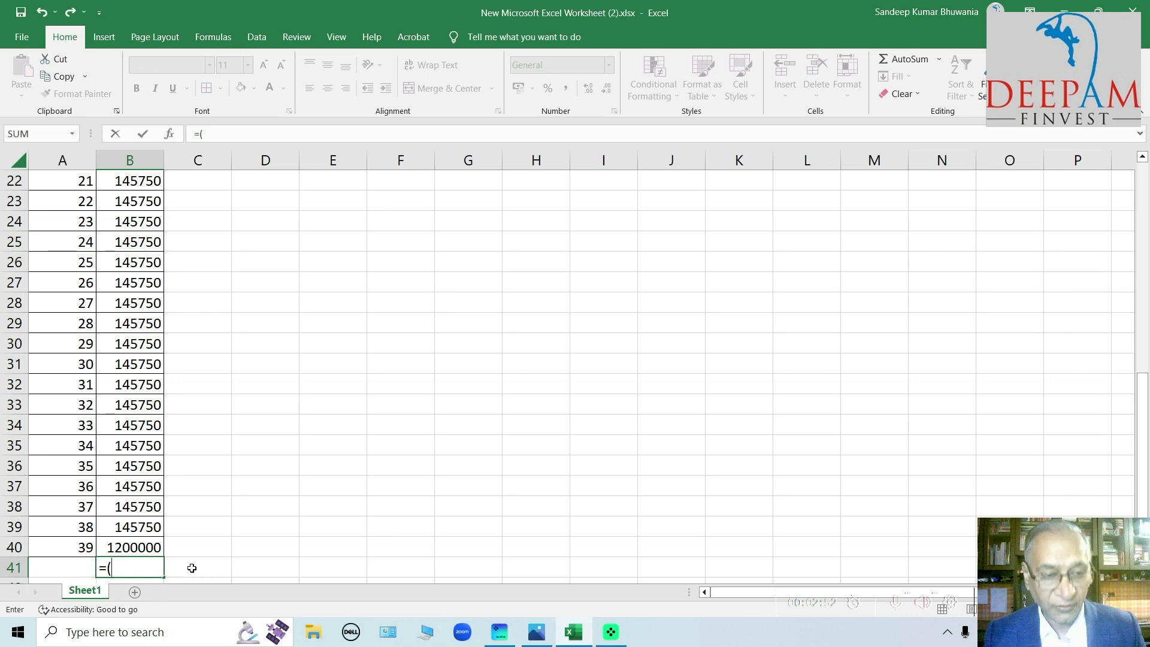
pyautogui.write('i')
pyautogui.press('BackSpace')
pyautogui.press('BackSpace')
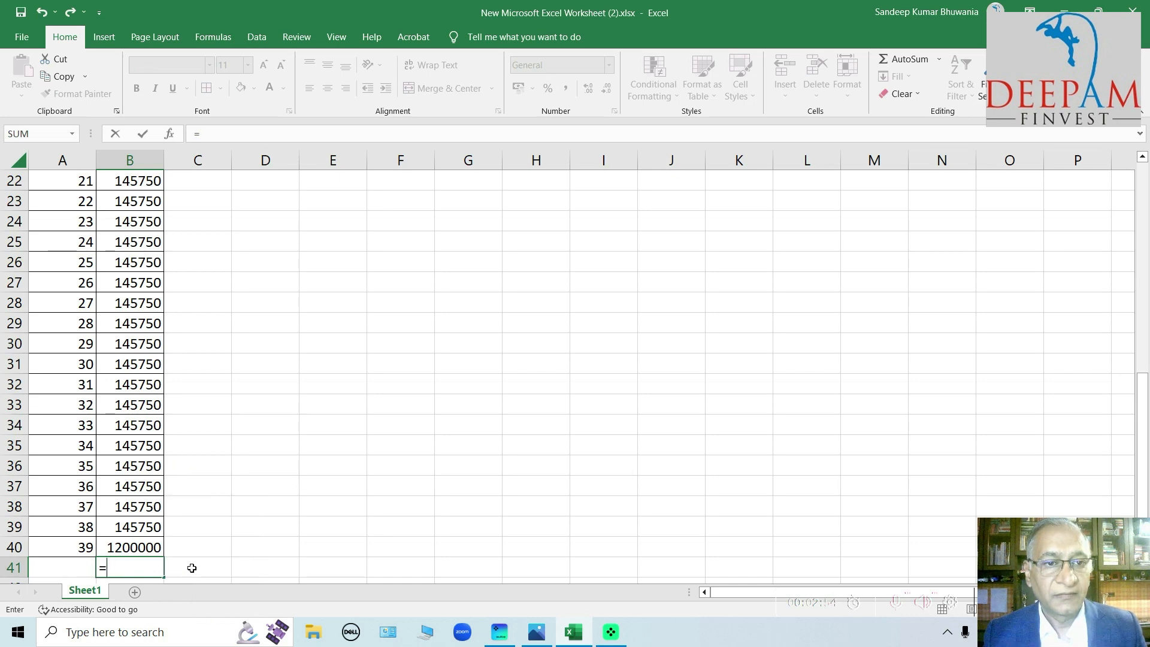
pyautogui.write('irr')
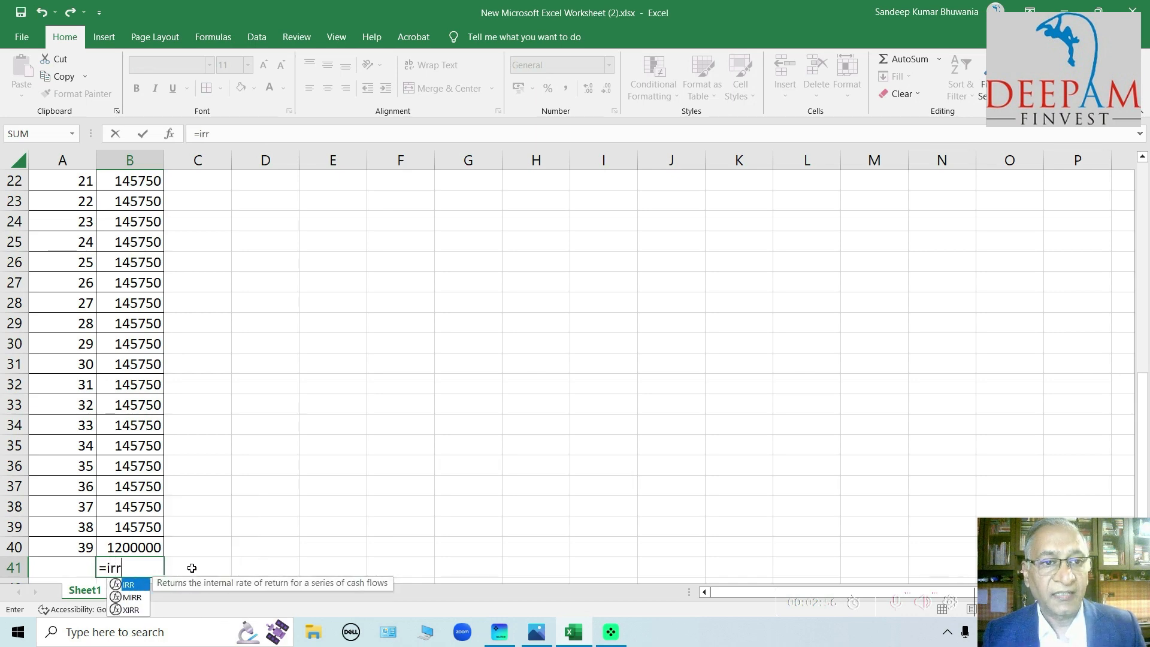
pyautogui.write('(')
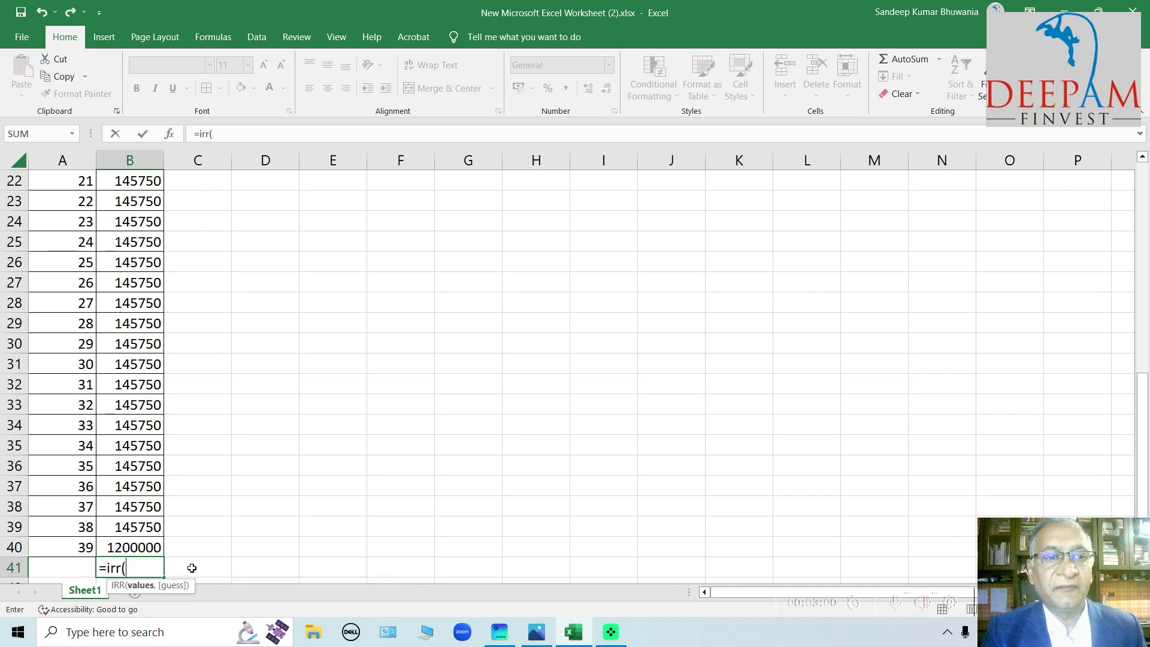
# Use the cash flow range B2:B40 as the values argument of the IRR formula
pyautogui.click(128, 548)
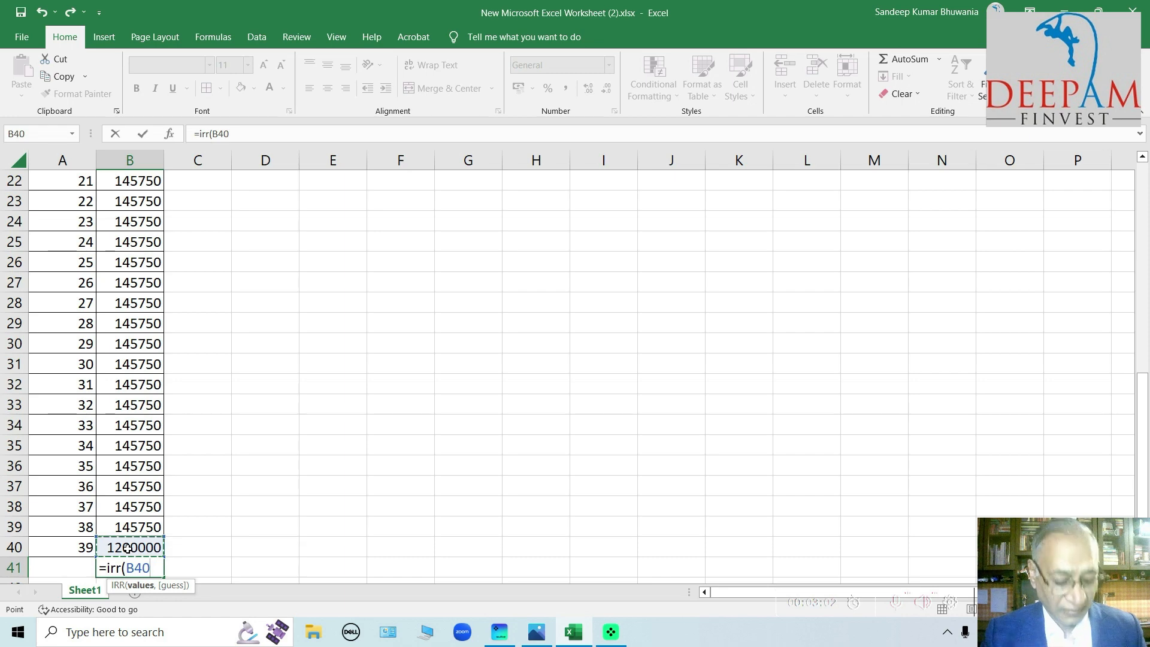
pyautogui.hotkey('shift', 'Up')
pyautogui.hotkey('shift', 'Up')
pyautogui.hotkey('shift', 'Up')
pyautogui.hotkey('shift', 'Up')
pyautogui.hotkey('shift', 'Up')
pyautogui.hotkey('shift', 'Up')
pyautogui.hotkey('shift', 'Up')
pyautogui.hotkey('shift', 'Up')
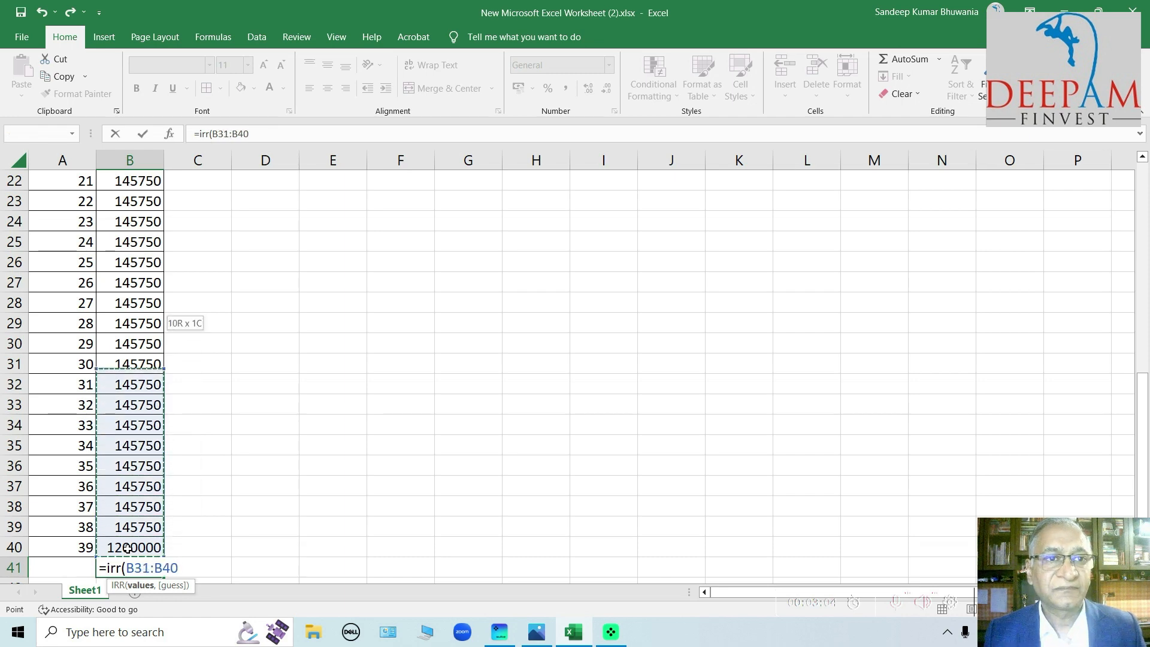
pyautogui.hotkey('shift', 'Up')
pyautogui.hotkey('shift', 'Up')
pyautogui.hotkey('shift', 'Up')
pyautogui.hotkey('shift', 'Up')
pyautogui.hotkey('shift', 'Up')
pyautogui.hotkey('shift', 'Up')
pyautogui.hotkey('shift', 'Up')
pyautogui.hotkey('shift', 'Up')
pyautogui.hotkey('shift', 'Up')
pyautogui.hotkey('shift', 'Up')
pyautogui.hotkey('shift', 'Up')
pyautogui.hotkey('shift', 'Up')
pyautogui.hotkey('shift', 'Up')
pyautogui.hotkey('shift', 'Up')
pyautogui.hotkey('shift', 'Up')
pyautogui.hotkey('shift', 'Up')
pyautogui.hotkey('shift', 'Up')
pyautogui.hotkey('shift', 'Up')
pyautogui.hotkey('shift', 'Up')
pyautogui.hotkey('shift', 'Up')
pyautogui.hotkey('shift', 'Up')
pyautogui.hotkey('shift', 'Up')
pyautogui.hotkey('shift', 'Up')
pyautogui.hotkey('shift', 'Up')
pyautogui.hotkey('shift', 'Up')
pyautogui.hotkey('shift', 'Up')
pyautogui.hotkey('shift', 'Up')
pyautogui.hotkey('shift', 'Up')
pyautogui.hotkey('shift', 'Up')
pyautogui.hotkey('shift', 'Up')
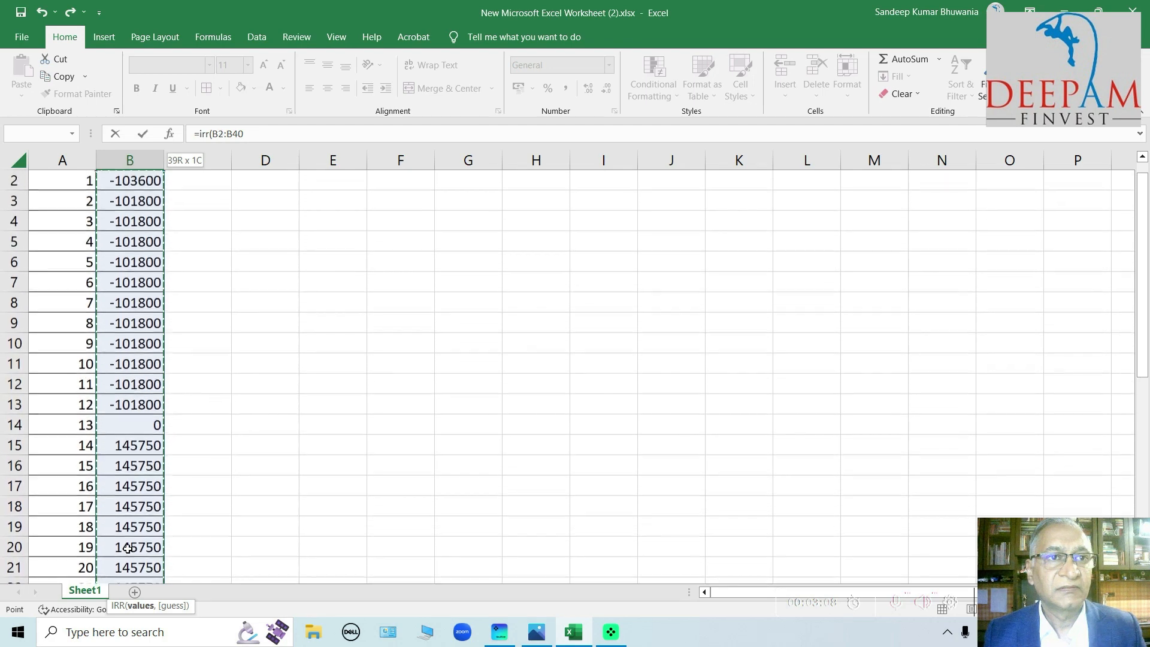
pyautogui.scroll(1, 129, 548)
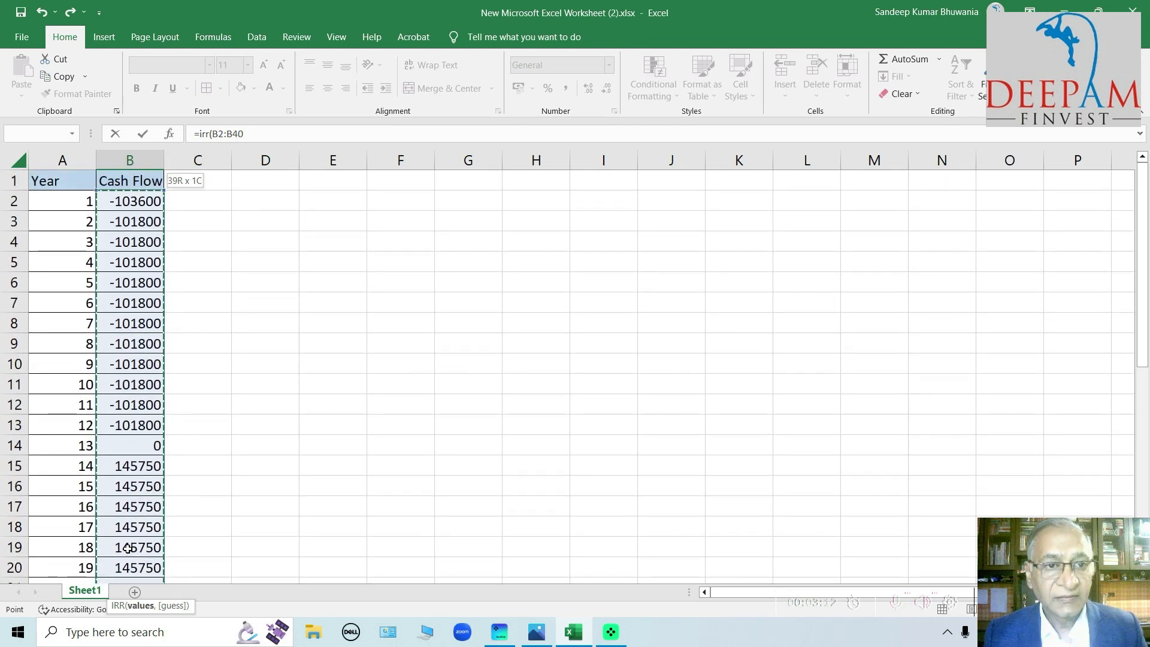
# Add a guess of .1 to the IRR formula in B41, close it and enter it
pyautogui.write(',.1')
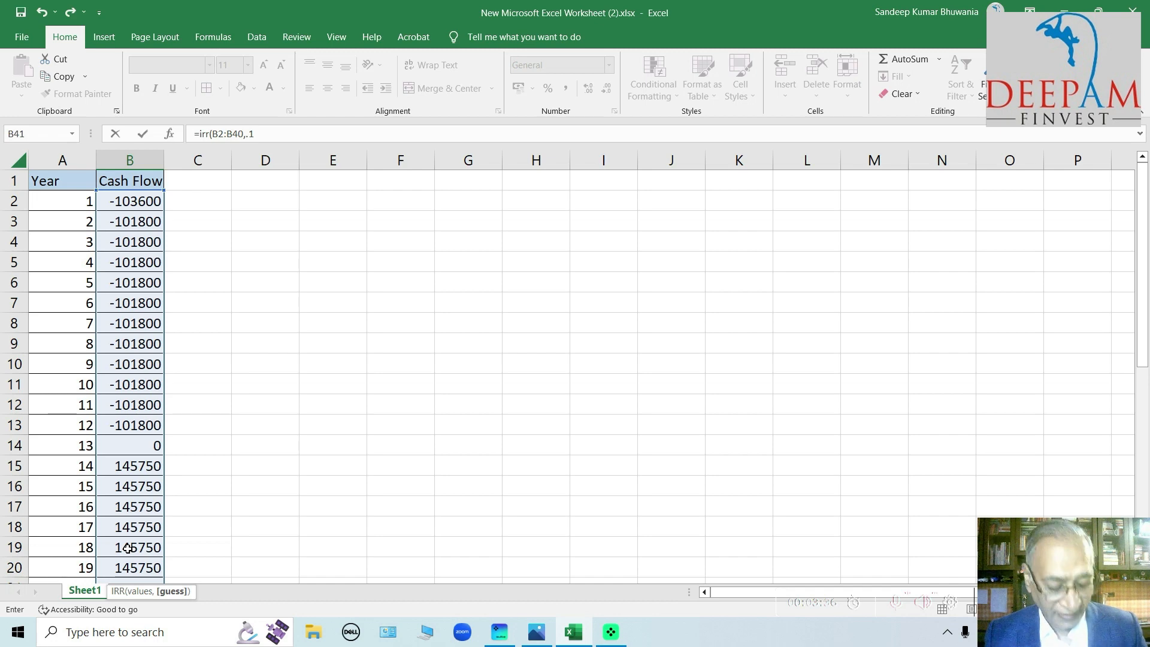
pyautogui.write(')')
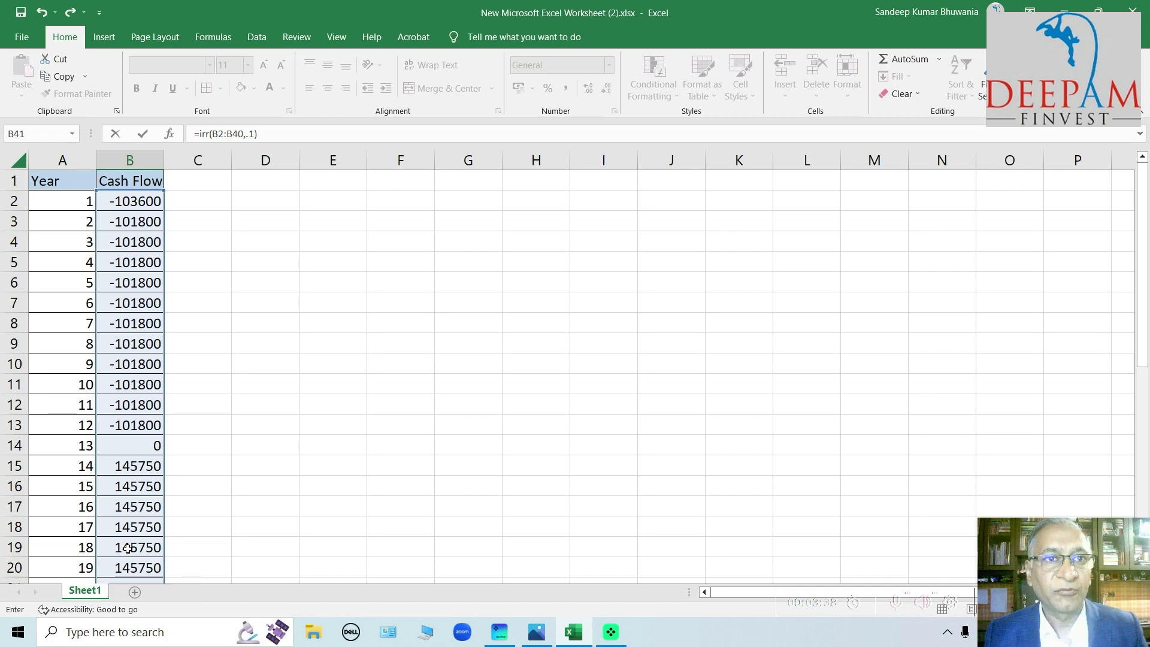
pyautogui.hotkey('ctrl', 'Return')
pyautogui.press('Return')
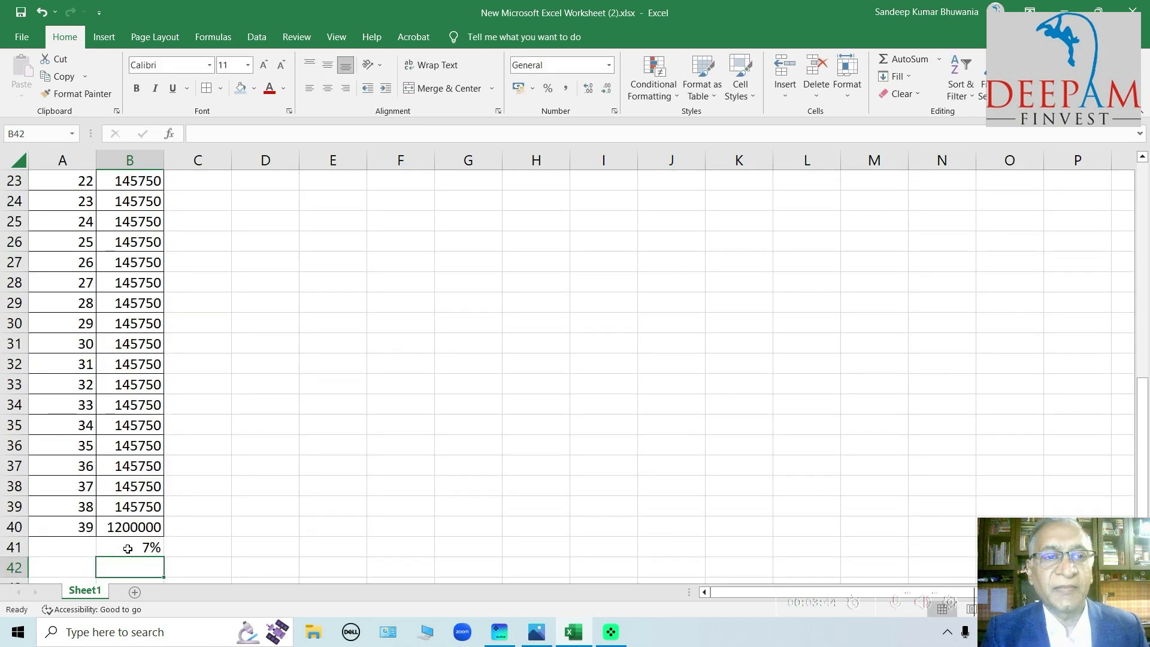
# Format the IRR result in cell B41 to show two decimal places
pyautogui.click(137, 547)
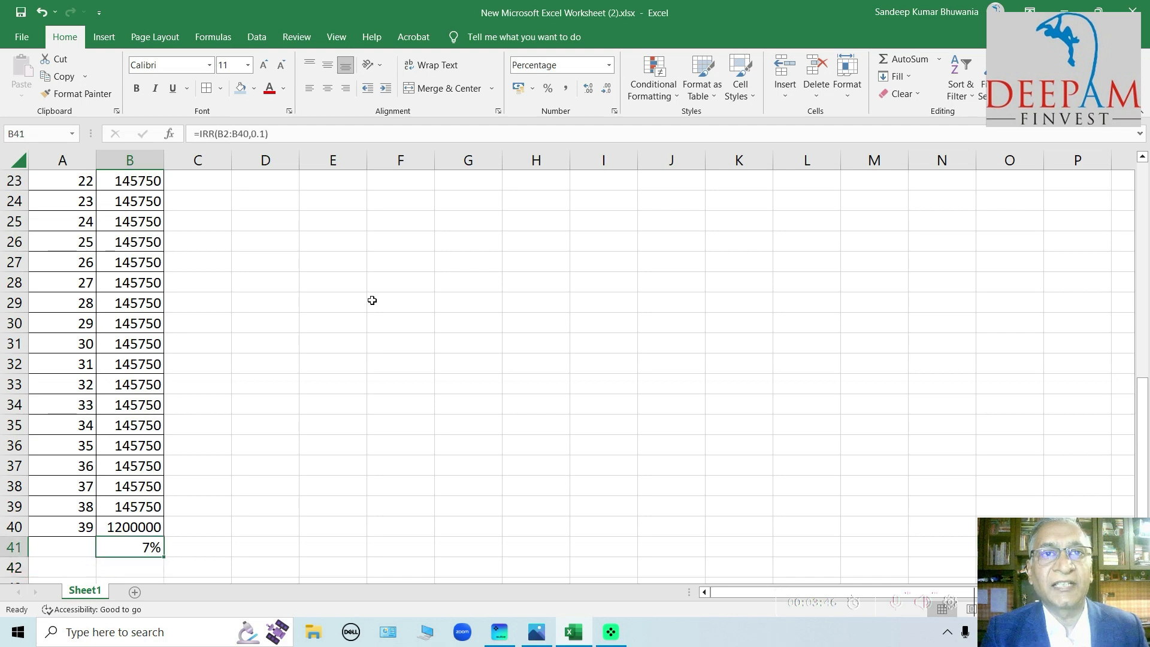
pyautogui.click(589, 89)
pyautogui.click(589, 90)
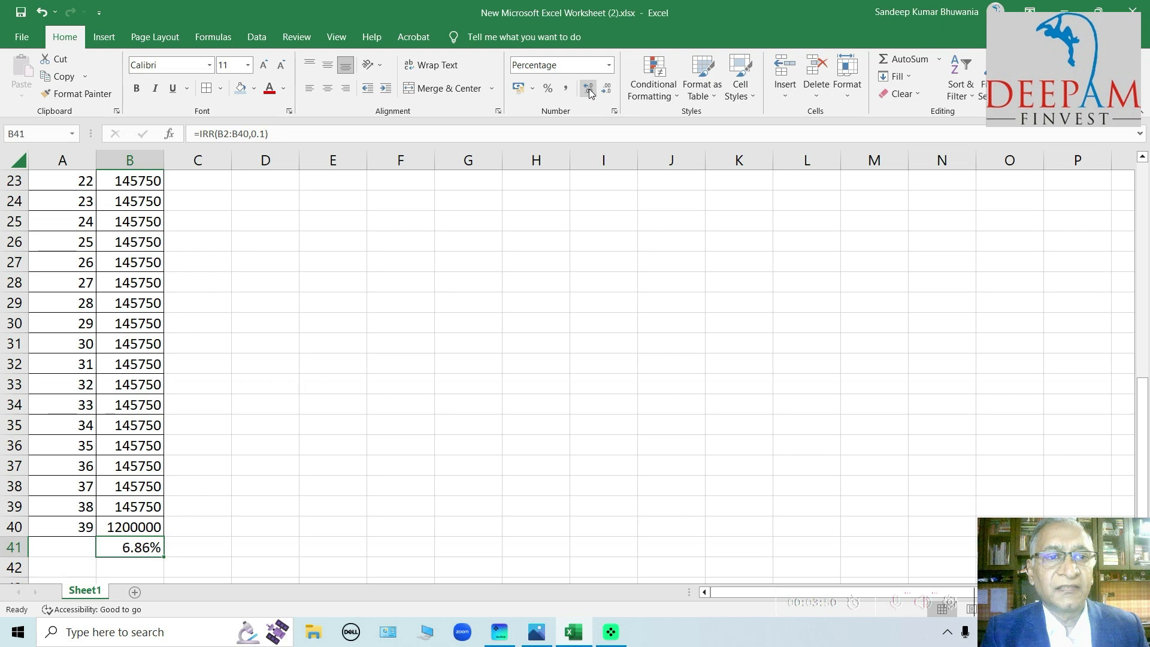